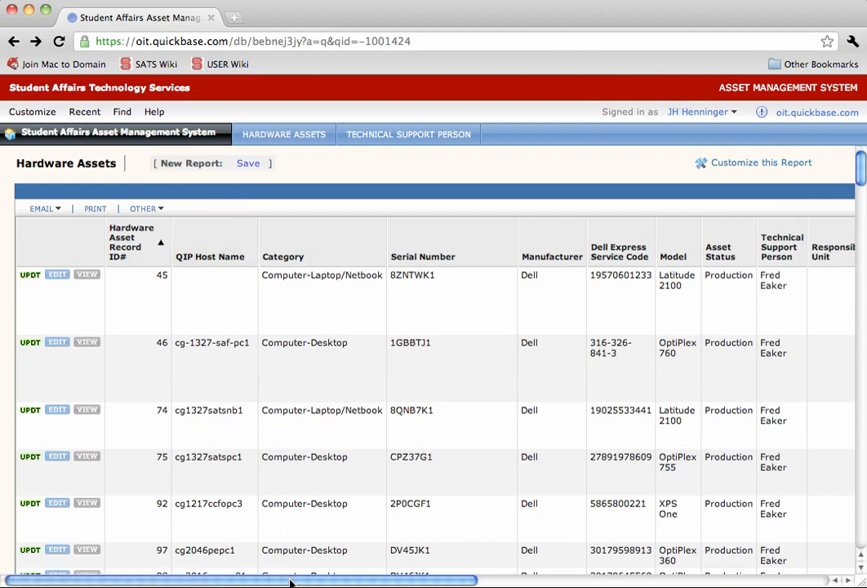
# Customize the hardware assets report and apply custom sorting from low to high by Date Created.
pyautogui.moveTo(291, 577); pyautogui.dragTo(327, 576)
pyautogui.click(752, 166)
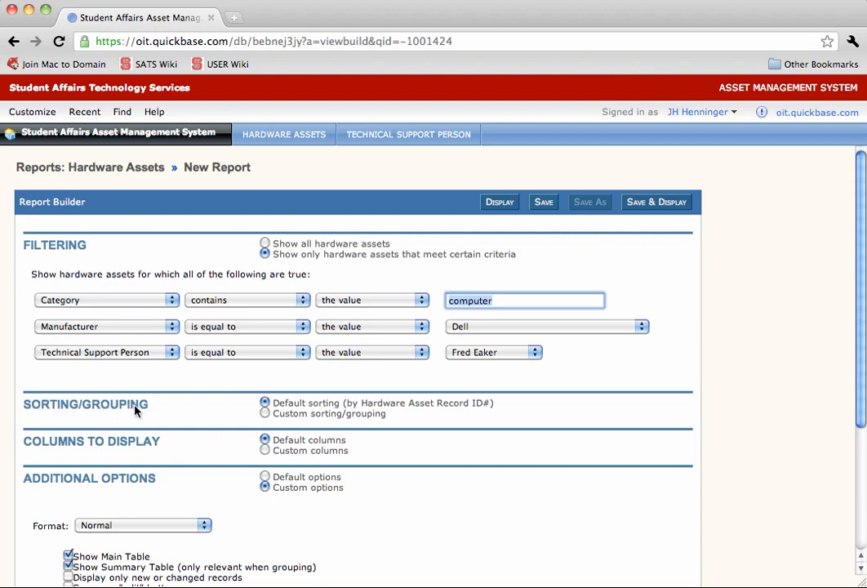
pyautogui.click(265, 414)
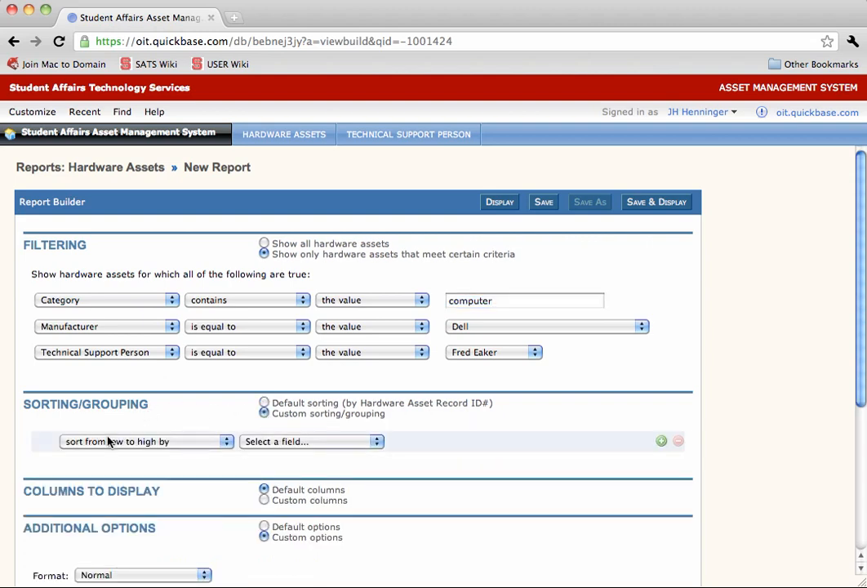
pyautogui.click(273, 446)
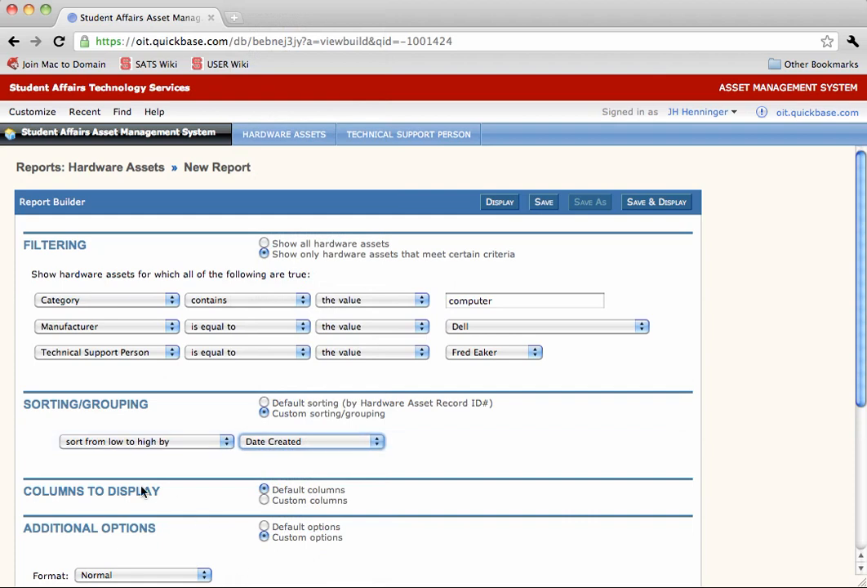
# Switch the report to custom columns and add the Category column to it.
pyautogui.click(263, 500)
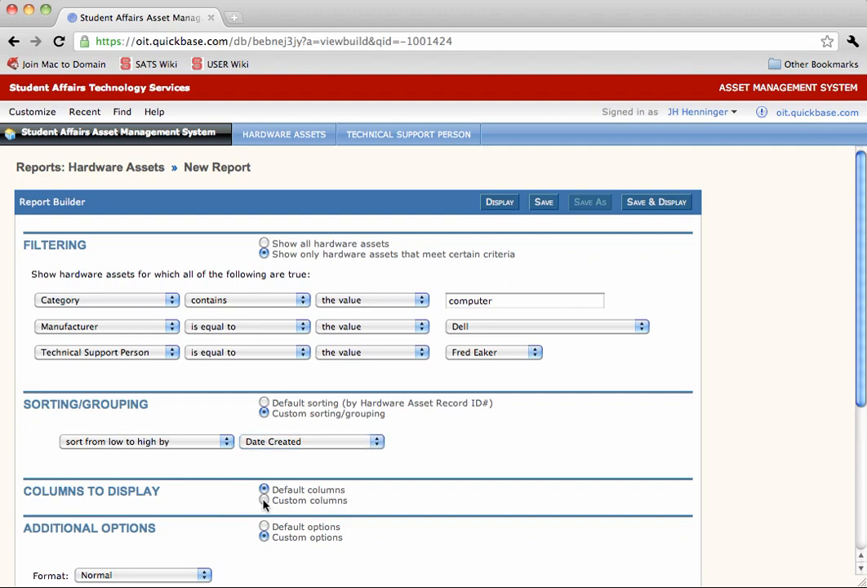
pyautogui.scroll(-5, 205, 490)
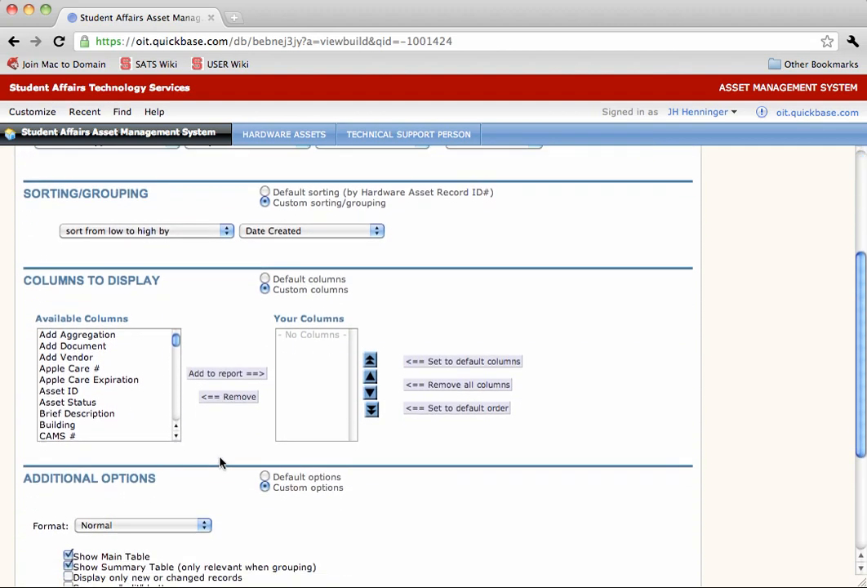
pyautogui.scroll(-2, 220, 463)
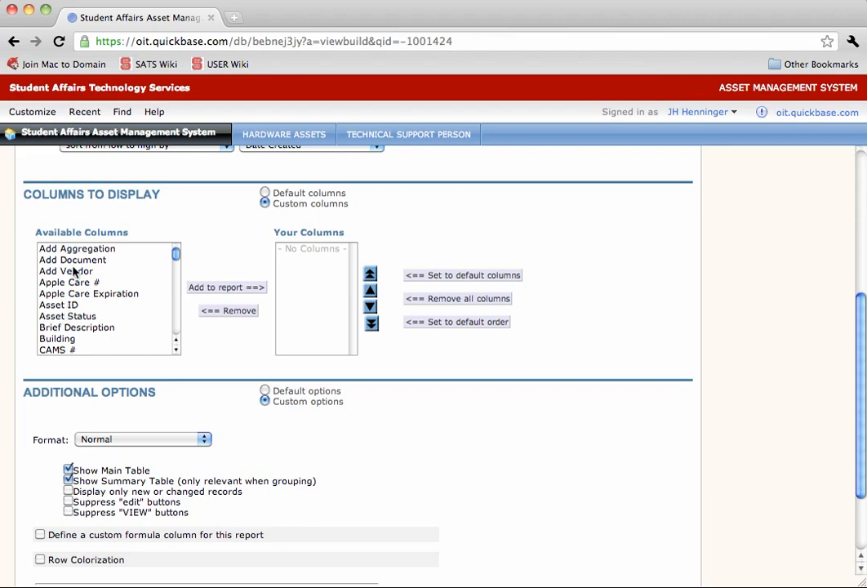
pyautogui.scroll(-3, 73, 282)
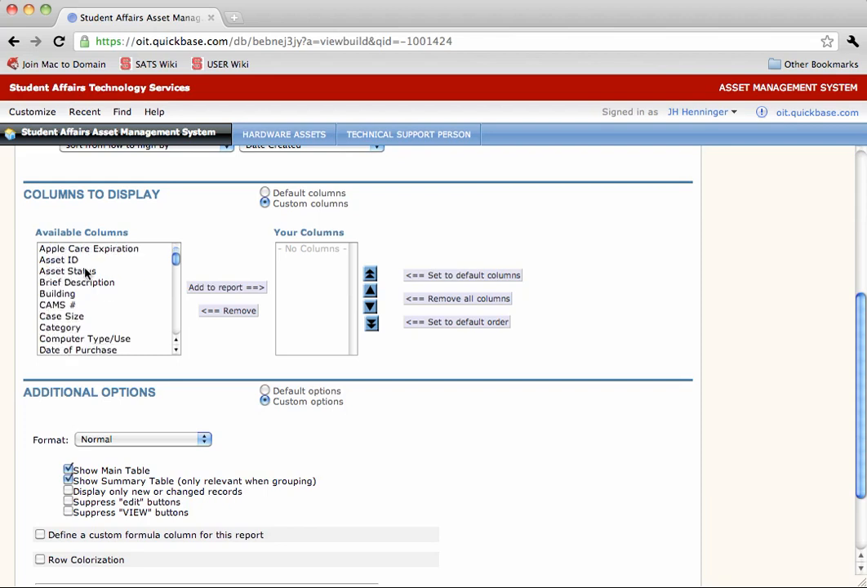
pyautogui.click(54, 307)
pyautogui.click(209, 288)
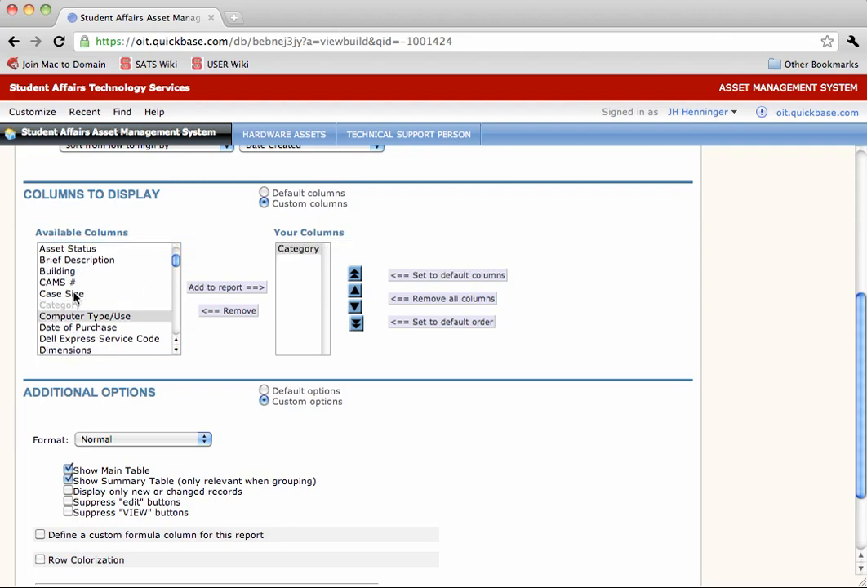
# Add the Manufacturer and Technical Support Person columns to the report.
pyautogui.scroll(-1, 78, 300)
pyautogui.scroll(-5, 76, 300)
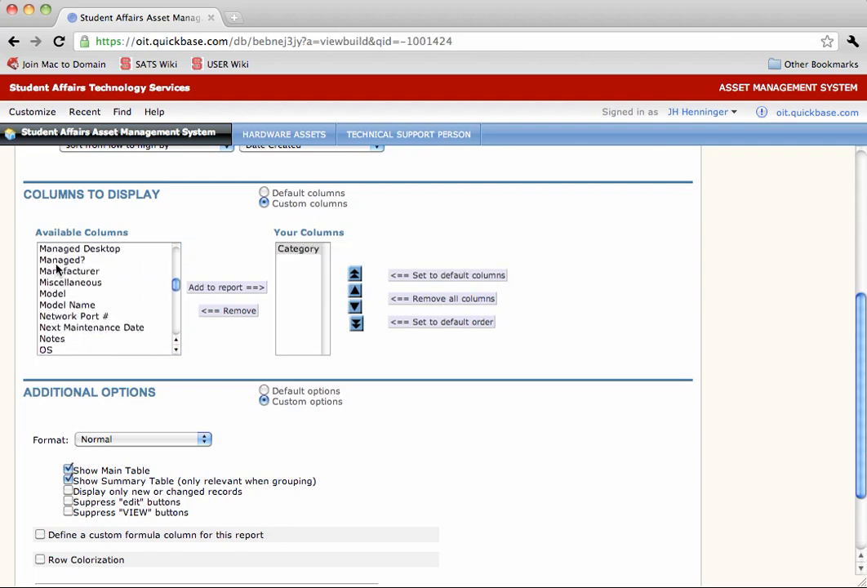
pyautogui.click(87, 274)
pyautogui.click(227, 288)
pyautogui.scroll(-5, 59, 303)
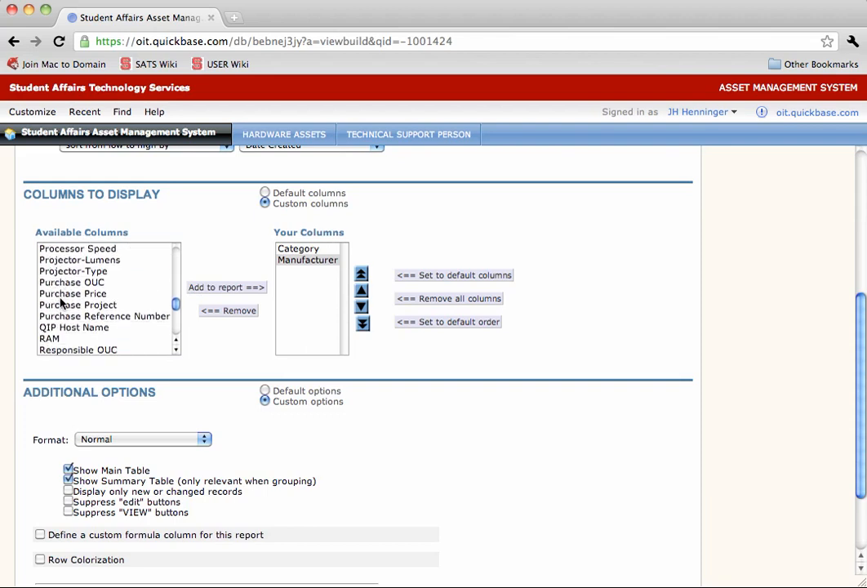
pyautogui.click(87, 328)
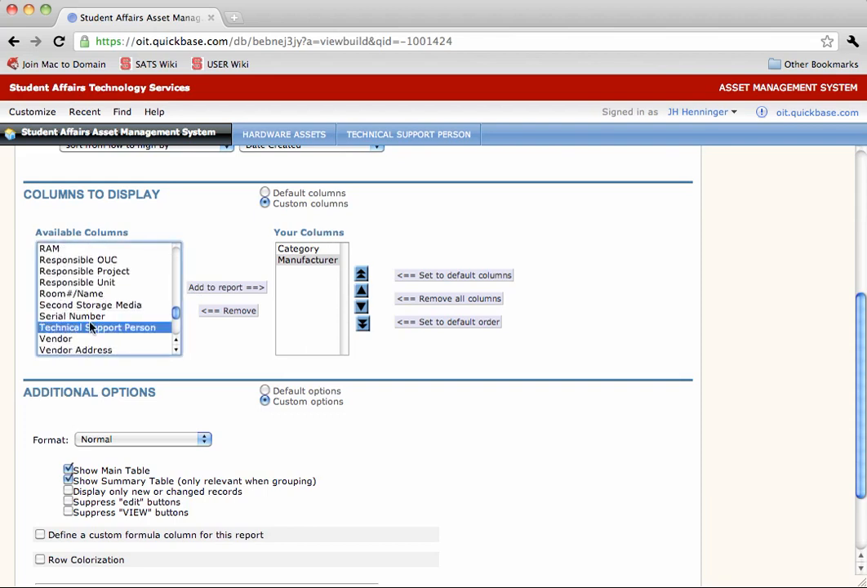
pyautogui.click(227, 288)
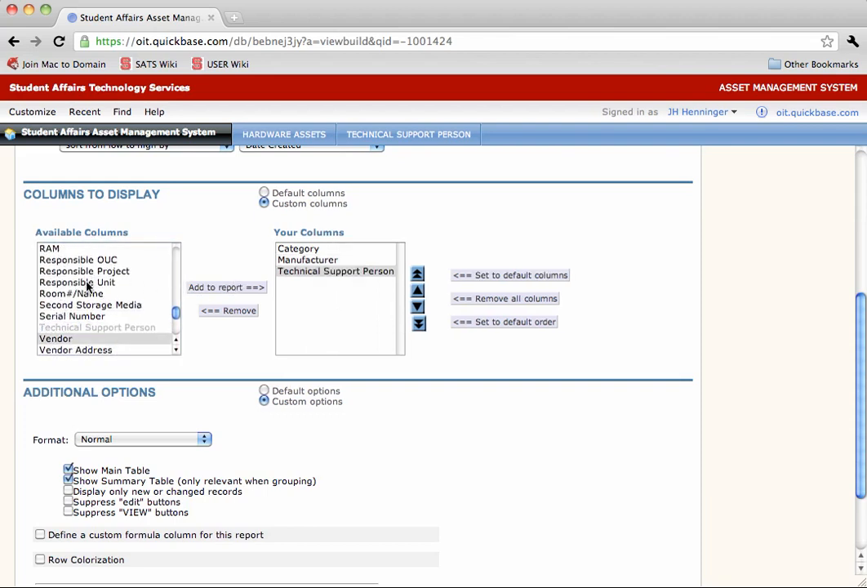
# Add the Hardware Asset Record ID# and Primary User columns to the report.
pyautogui.scroll(-5, 88, 287)
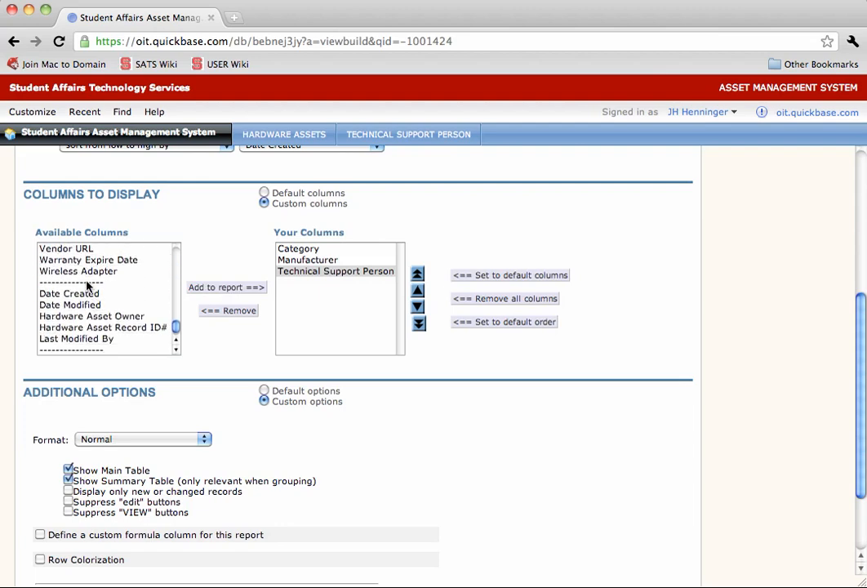
pyautogui.click(50, 317)
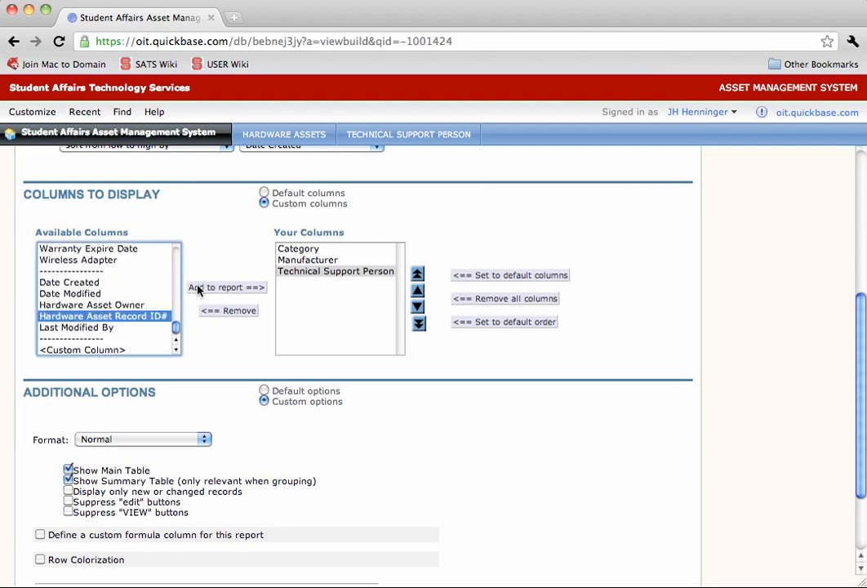
pyautogui.click(200, 287)
pyautogui.scroll(8, 49, 309)
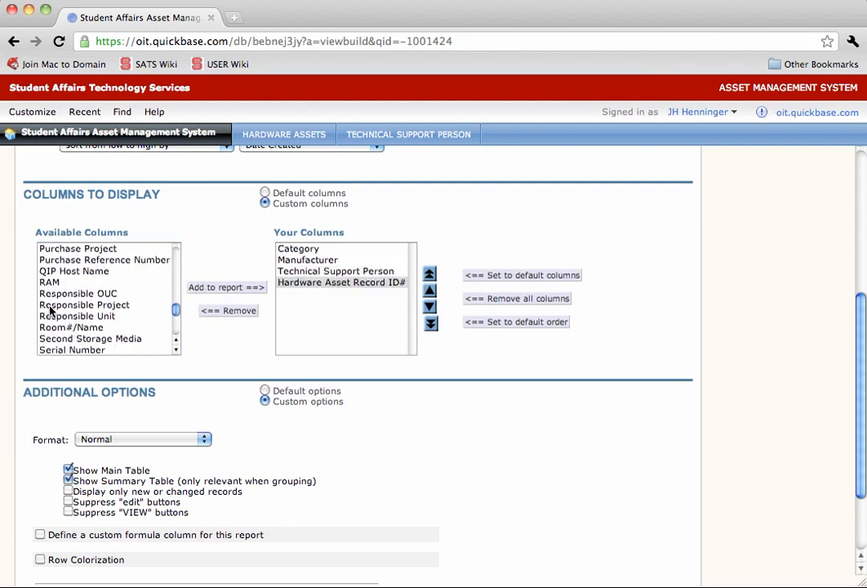
pyautogui.scroll(5, 49, 309)
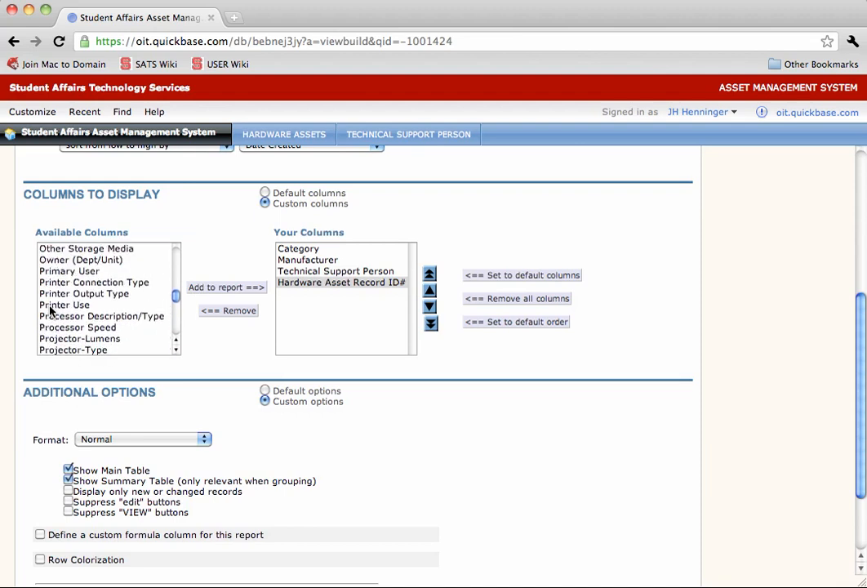
pyautogui.click(57, 271)
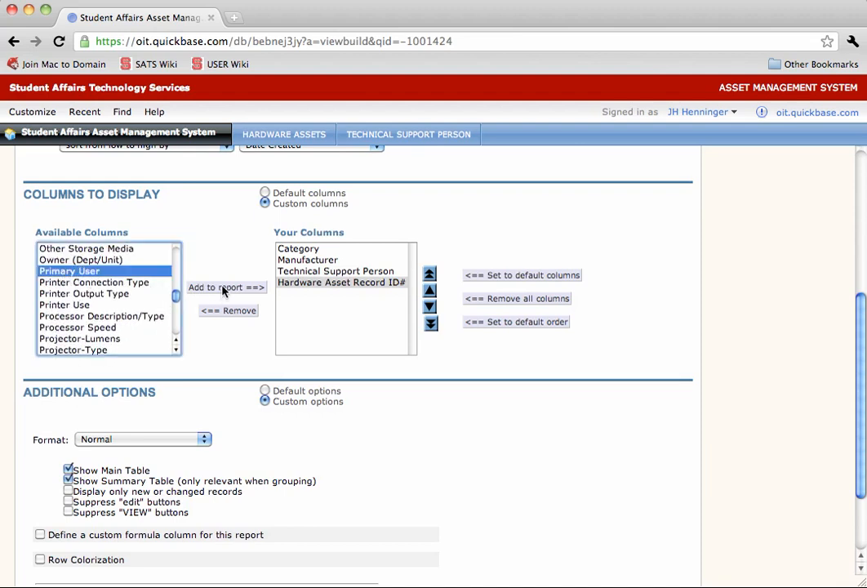
pyautogui.click(224, 288)
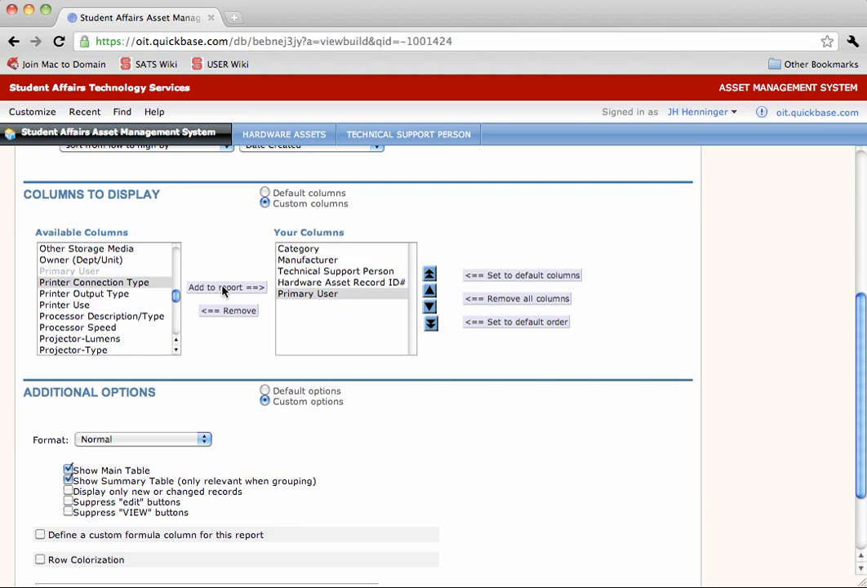
pyautogui.click(43, 284)
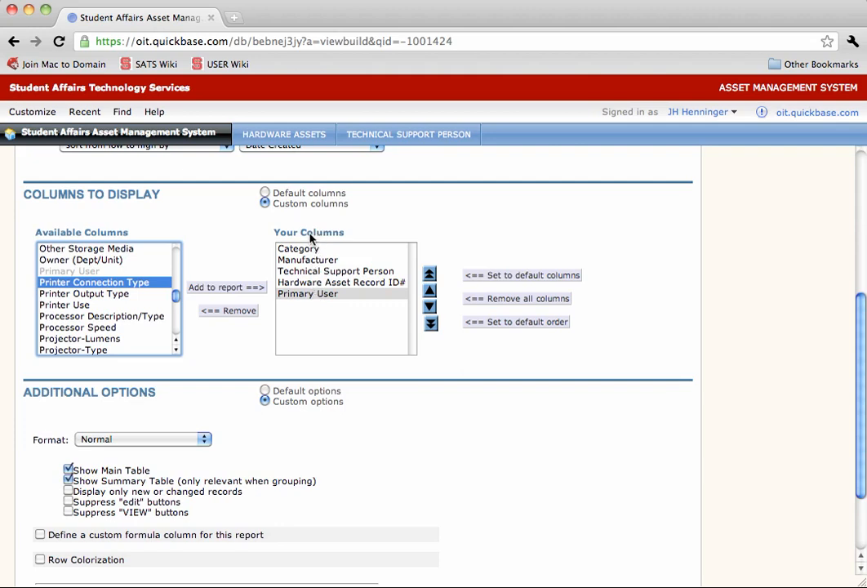
# Move the Hardware Asset Record ID# column up to first place in the report's column order.
pyautogui.click(315, 295)
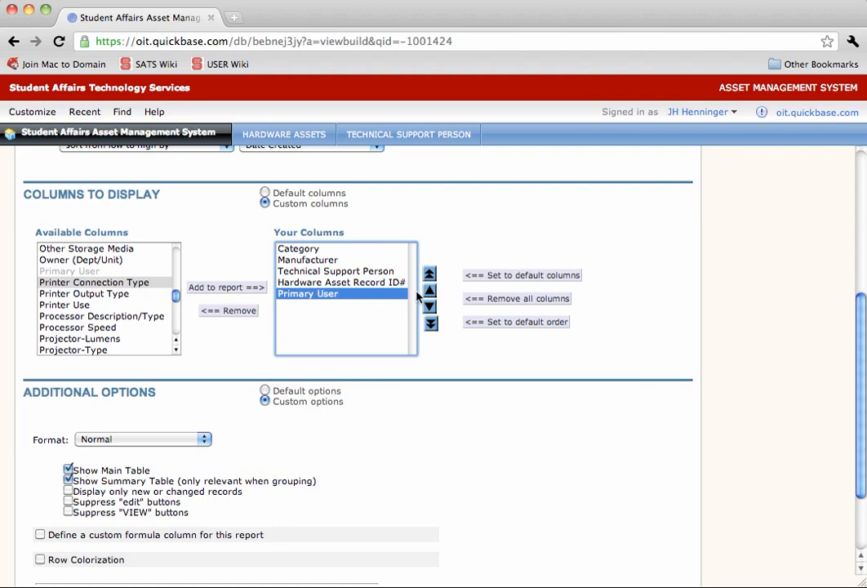
pyautogui.click(344, 284)
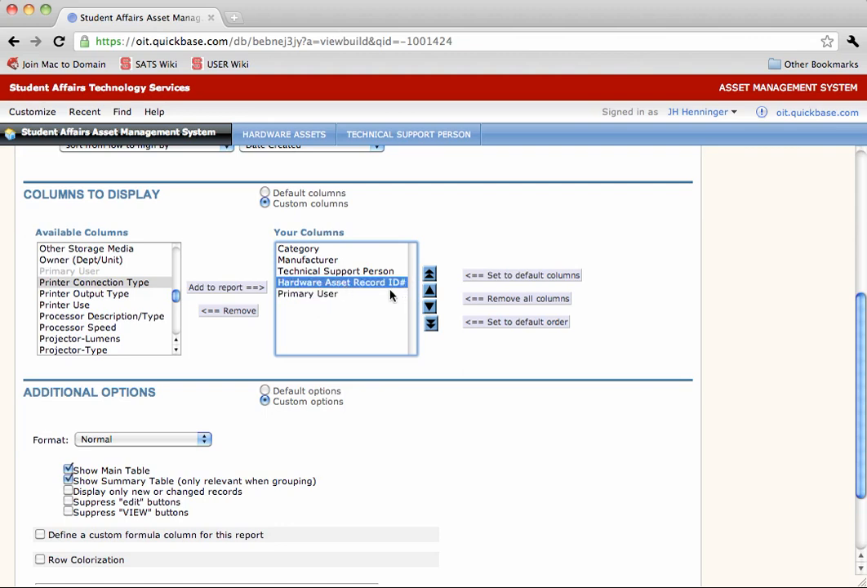
pyautogui.click(429, 290)
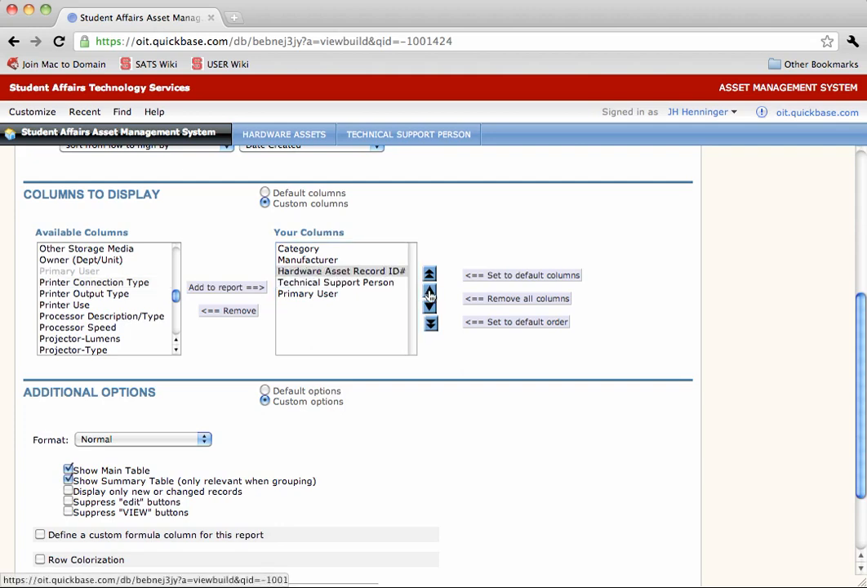
pyautogui.click(429, 293)
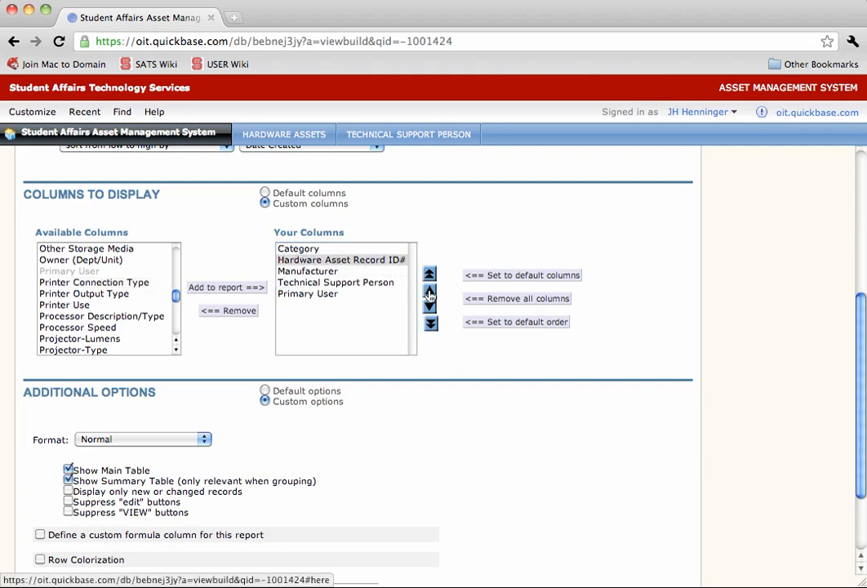
pyautogui.click(430, 292)
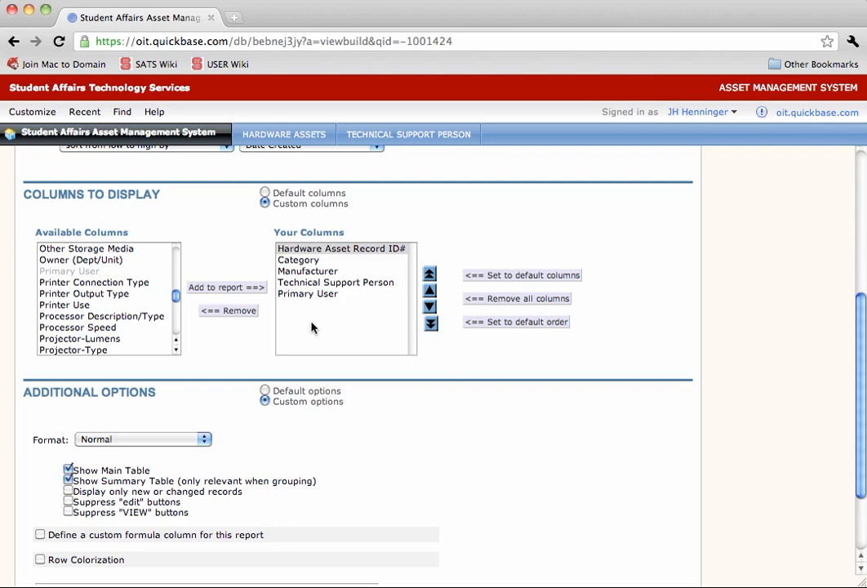
# Start saving and displaying the report, naming it "CARM Dell Computers".
pyautogui.scroll(-3, 651, 420)
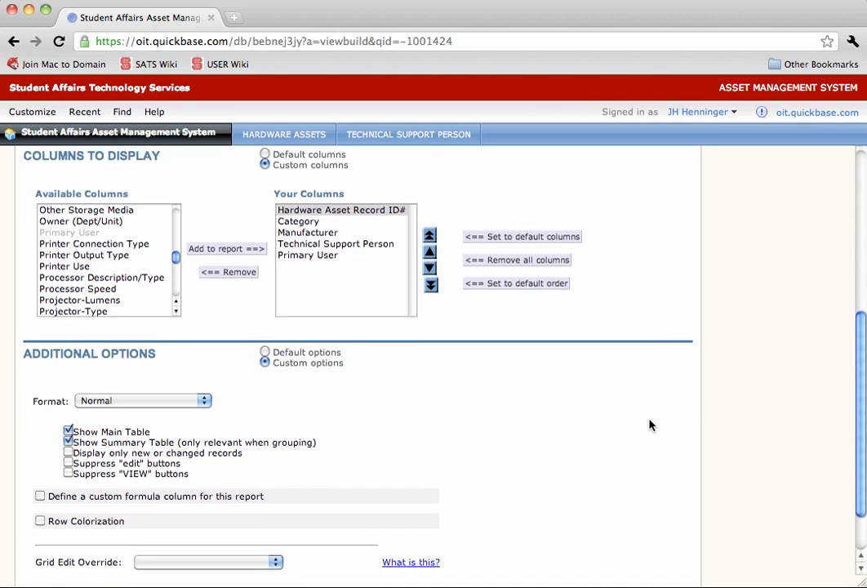
pyautogui.scroll(-5, 651, 425)
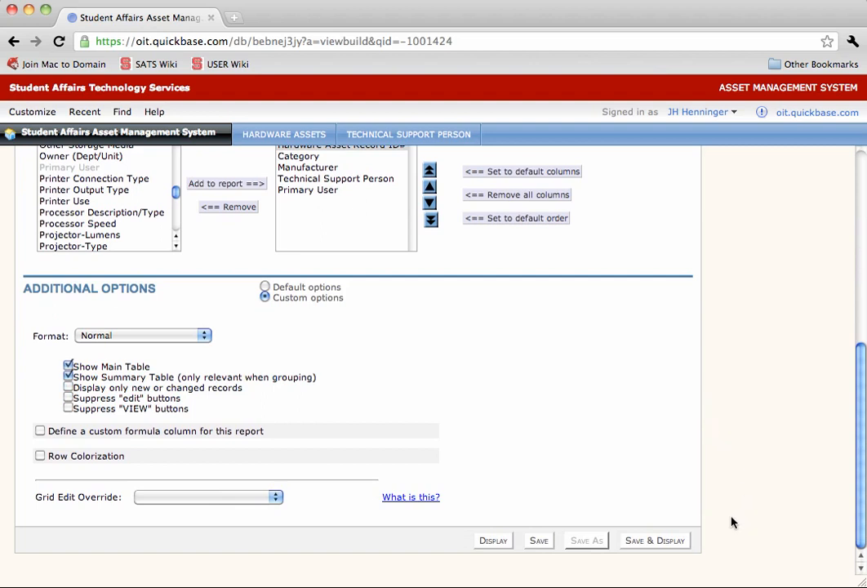
pyautogui.click(657, 542)
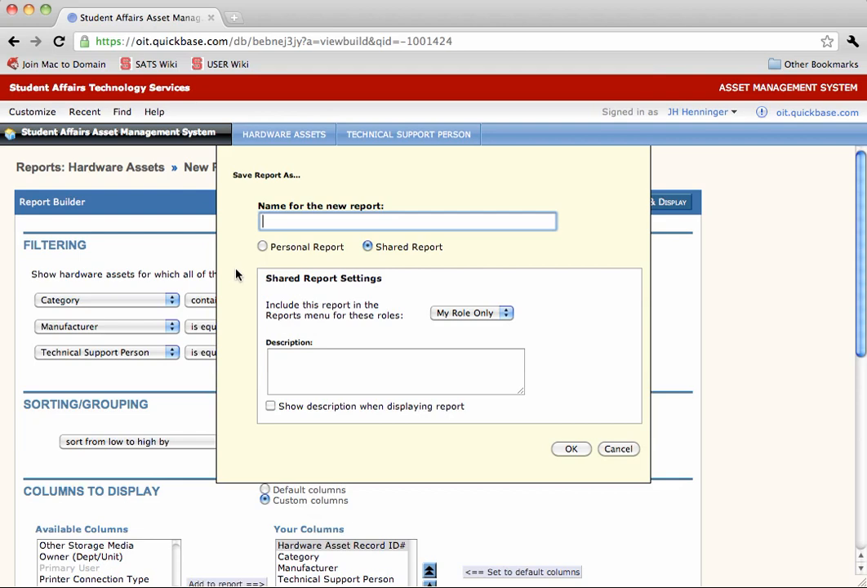
pyautogui.write('CARM')
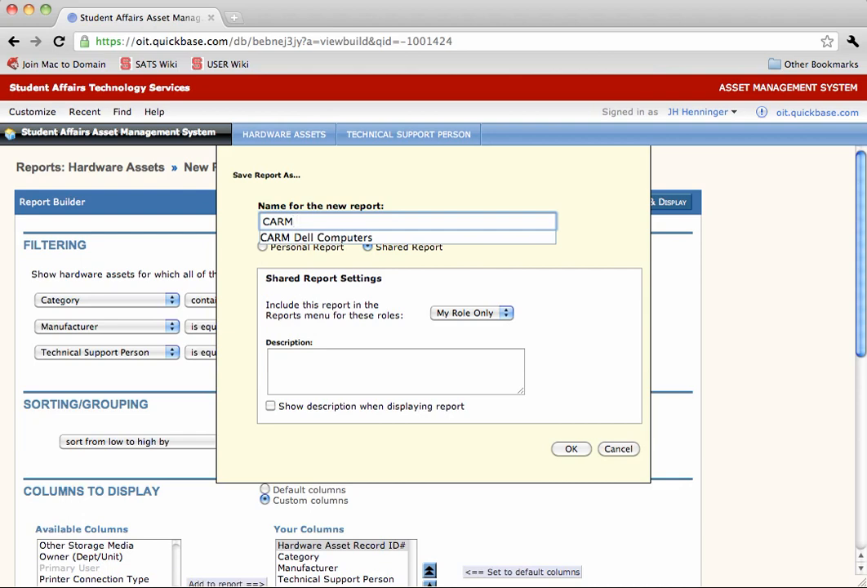
pyautogui.write('Dell Computers')
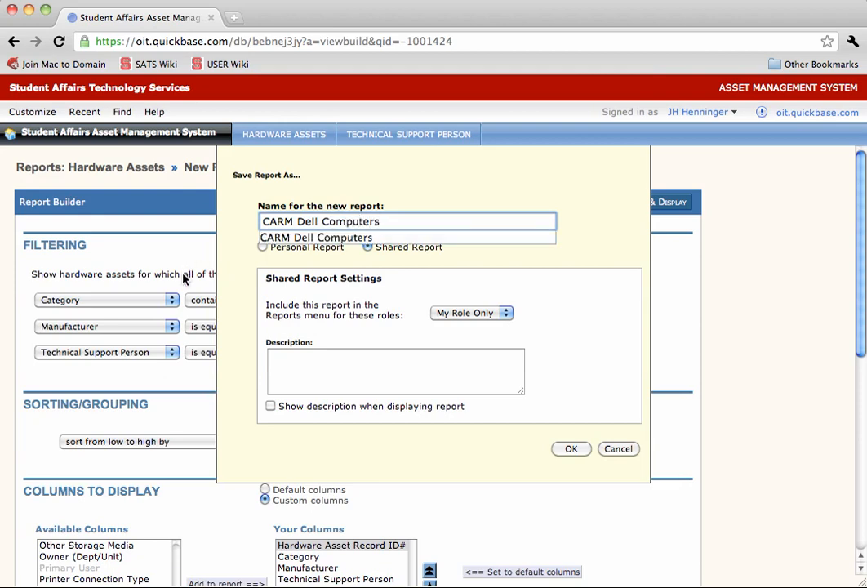
pyautogui.click(240, 274)
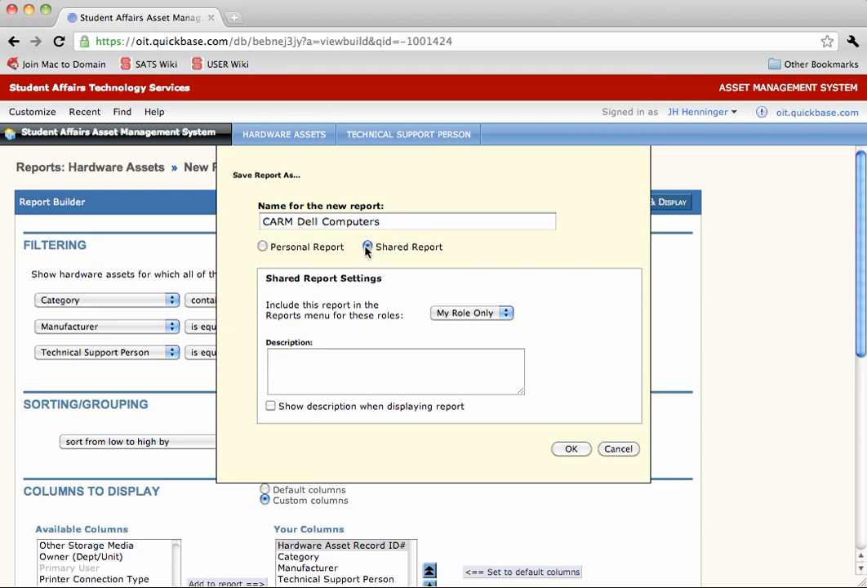
# Include the shared report in the Reports menu for specific roles only, choosing Financials and Administrator.
pyautogui.click(490, 314)
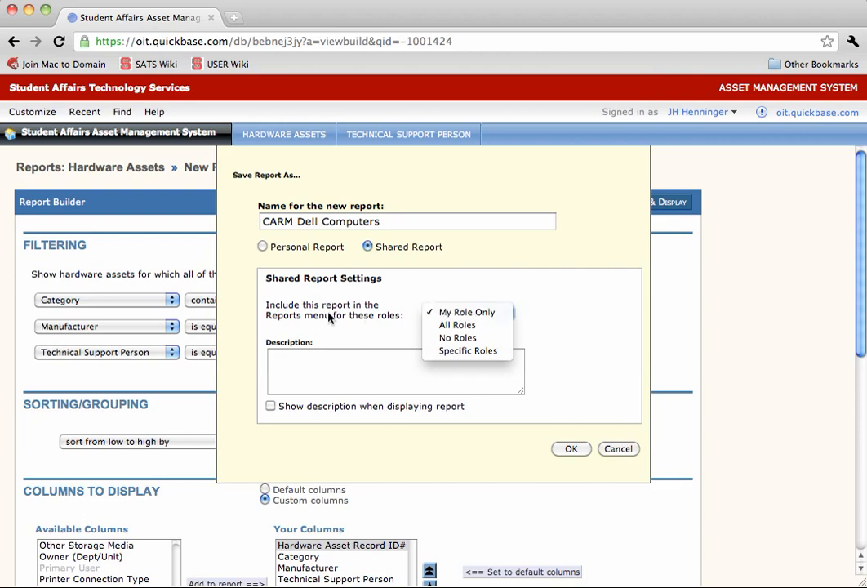
pyautogui.click(363, 315)
pyautogui.click(444, 316)
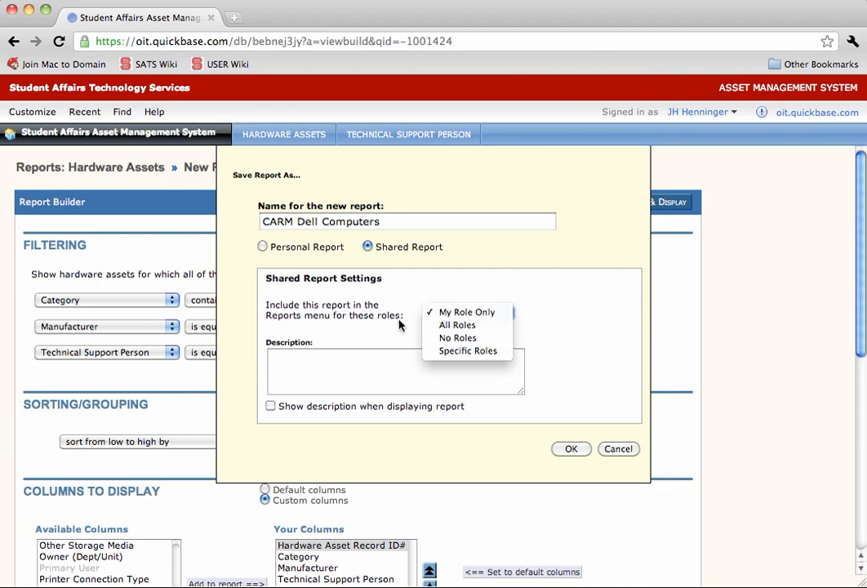
pyautogui.click(452, 351)
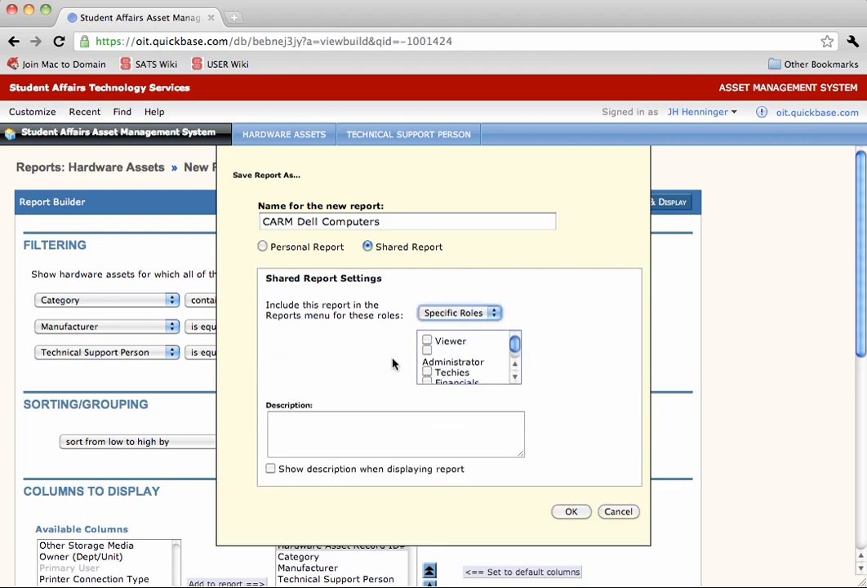
pyautogui.scroll(-1, 478, 355)
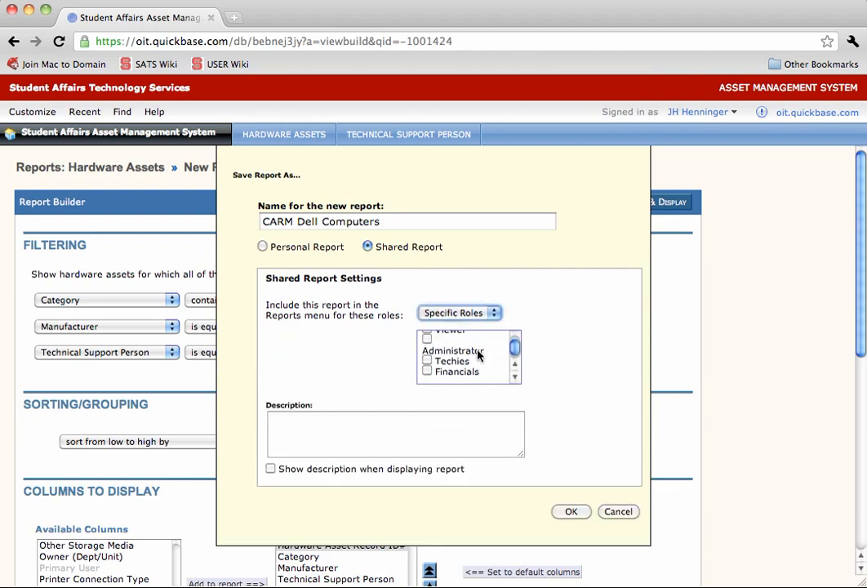
pyautogui.click(426, 374)
pyautogui.scroll(1, 425, 372)
pyautogui.click(426, 350)
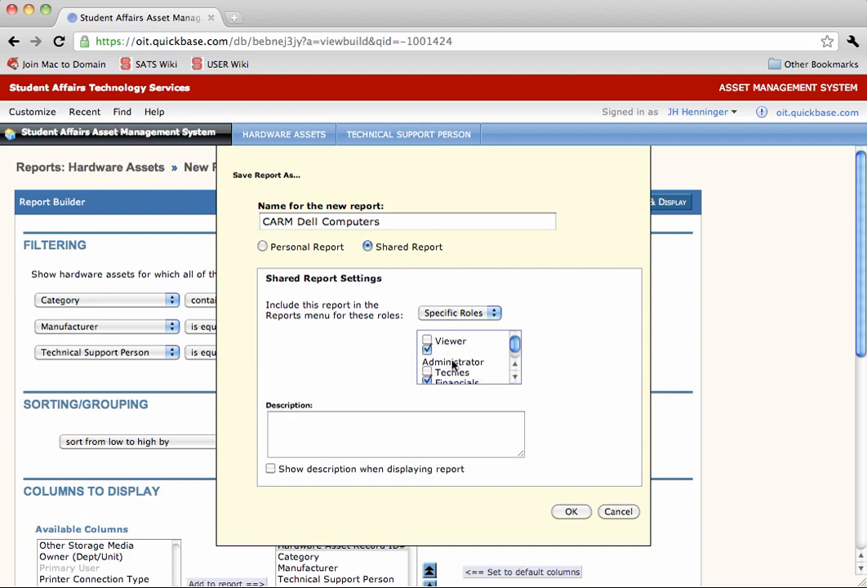
# Limit the shared report's inclusion in the Reports menu to My Role Only.
pyautogui.click(464, 316)
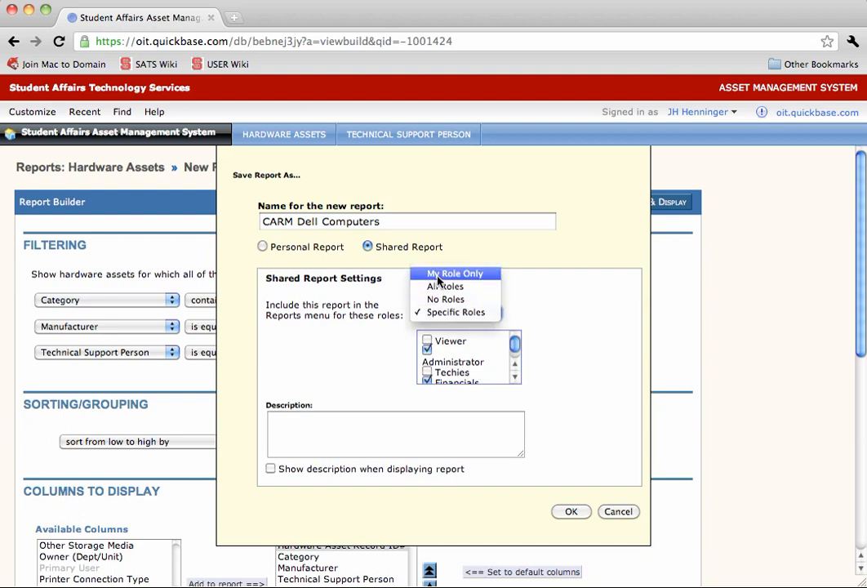
pyautogui.click(451, 273)
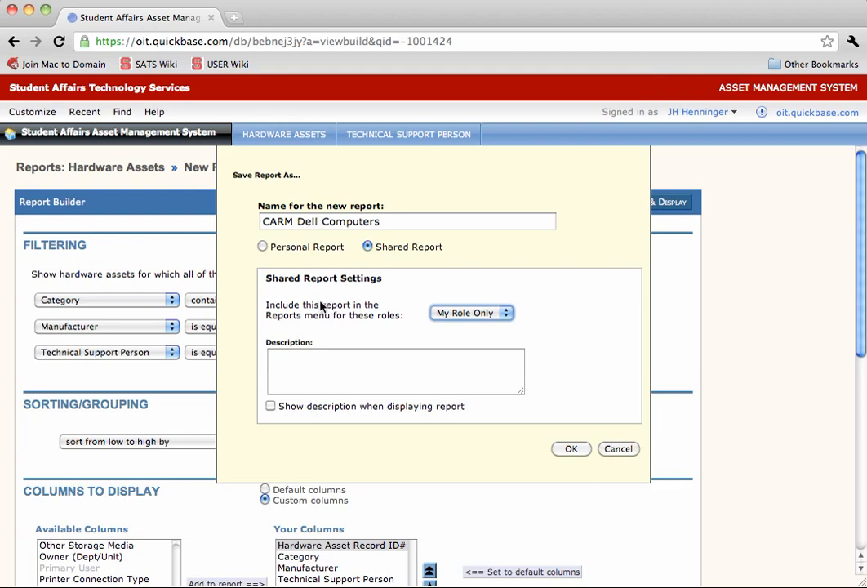
# Add the description "Dell computers in Carmichael.", set it to show when displaying the report, and save the report.
pyautogui.click(289, 358)
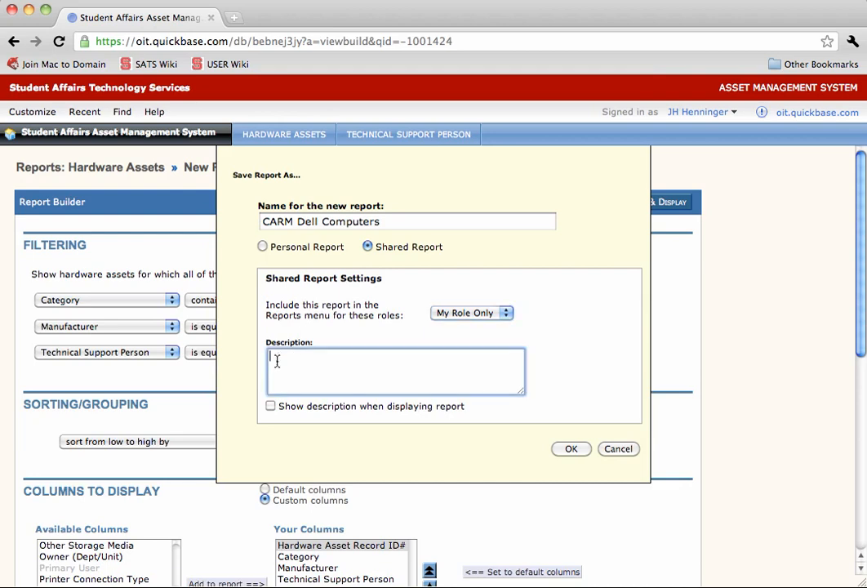
pyautogui.write('Dell computers in Carmichael.')
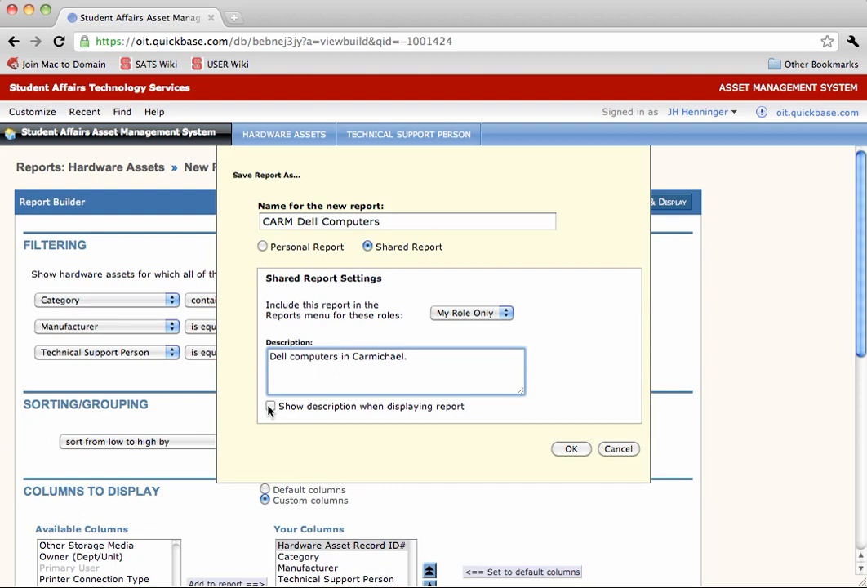
pyautogui.click(271, 406)
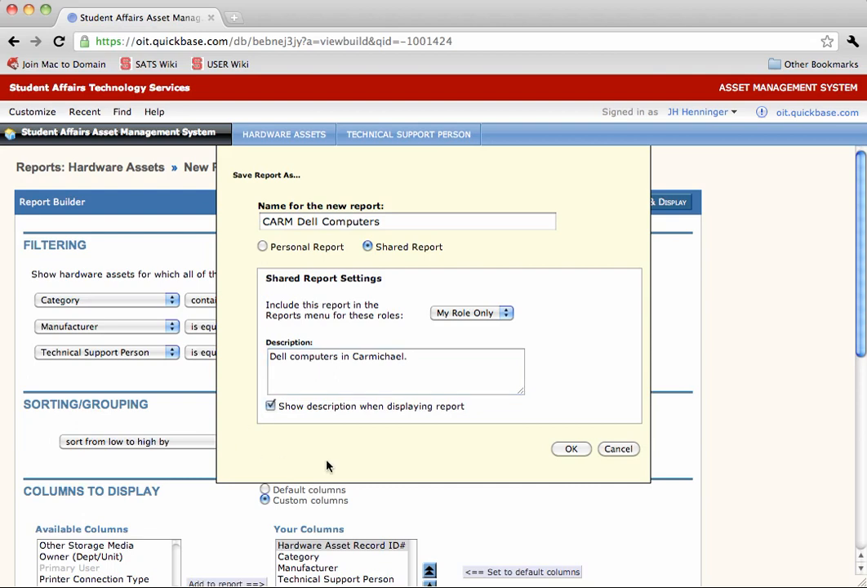
pyautogui.click(570, 450)
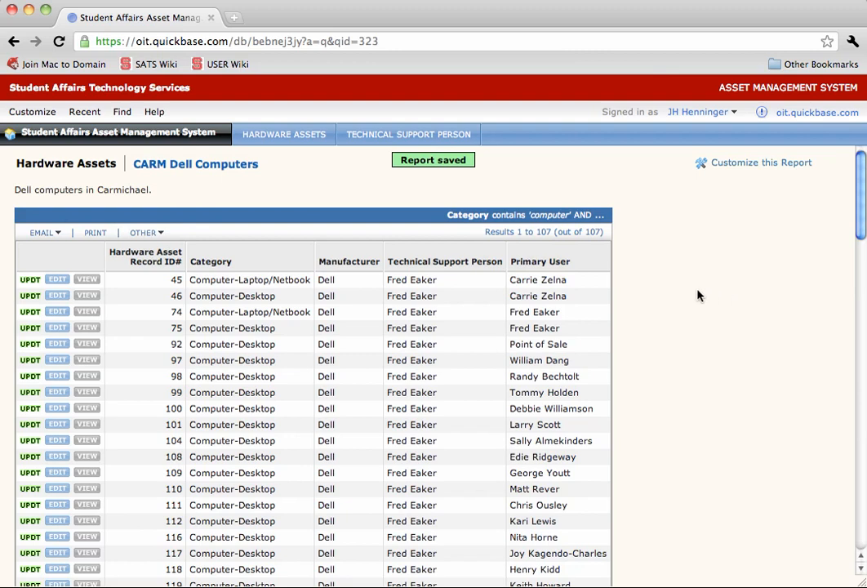
# Return to the Asset Management System home page and open the shared hardware assets report "CARM Dell Computers".
pyautogui.click(107, 136)
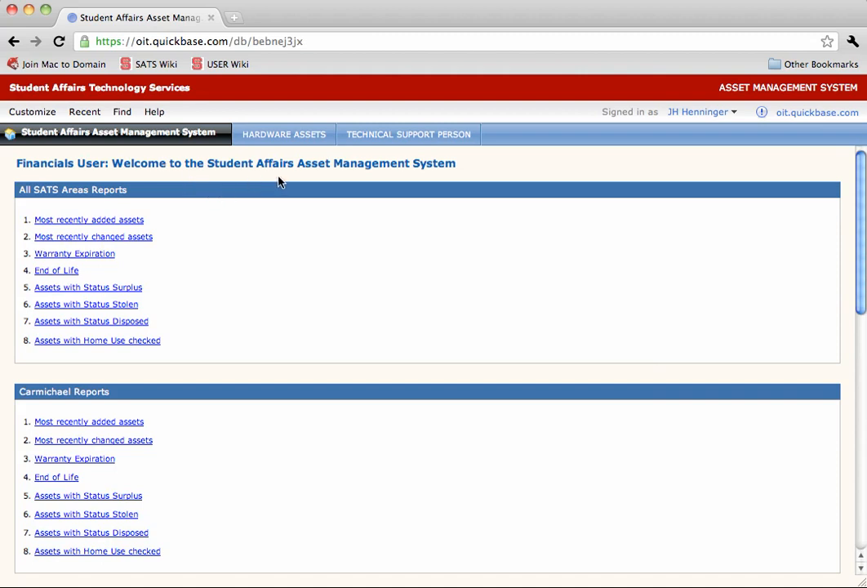
pyautogui.moveTo(279, 141)
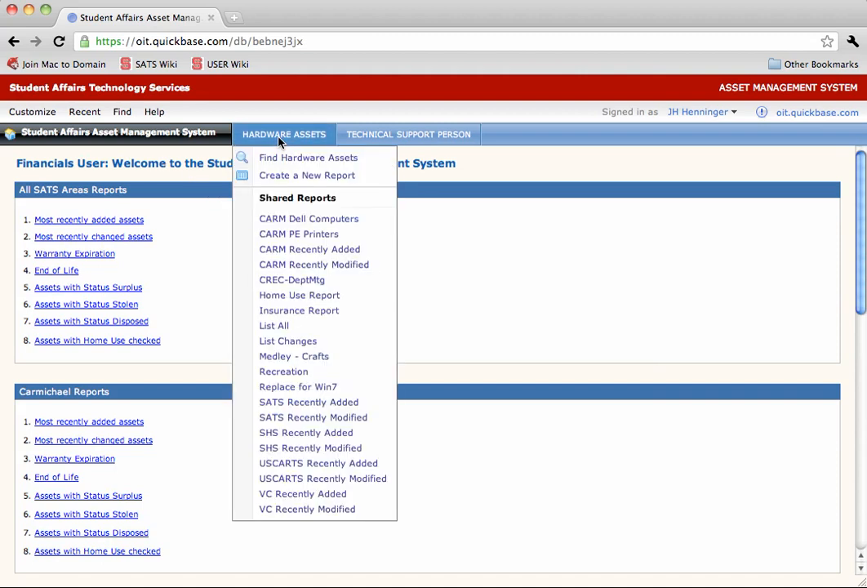
pyautogui.click(265, 221)
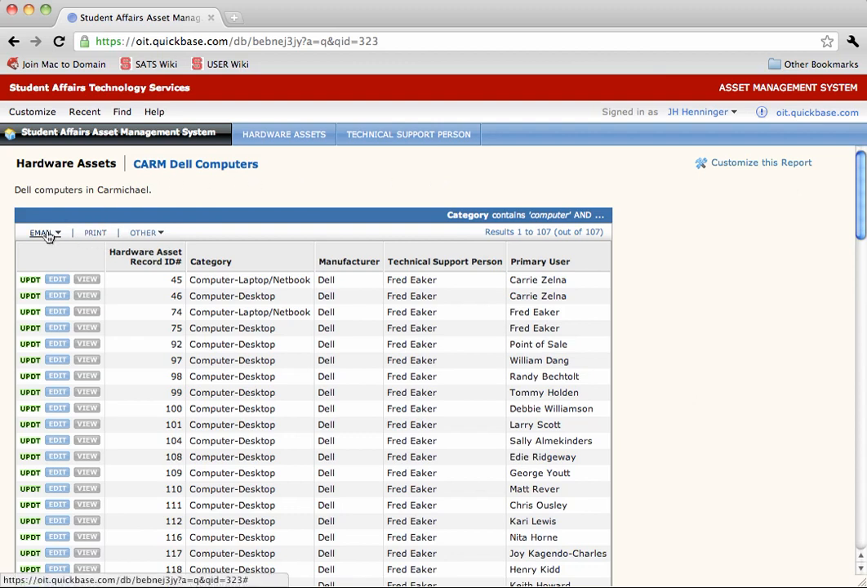
# Examine the other actions and the email options available for the CARM Dell Computers report.
pyautogui.click(147, 234)
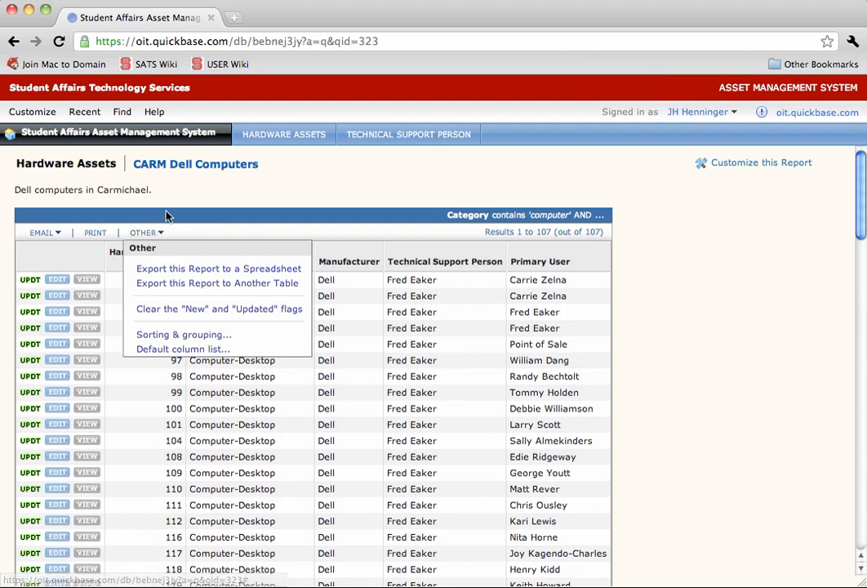
pyautogui.click(36, 233)
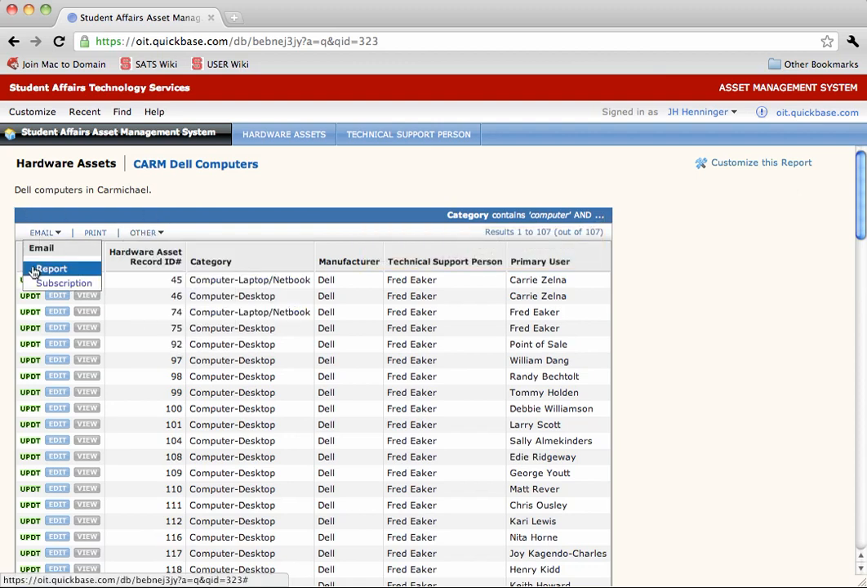